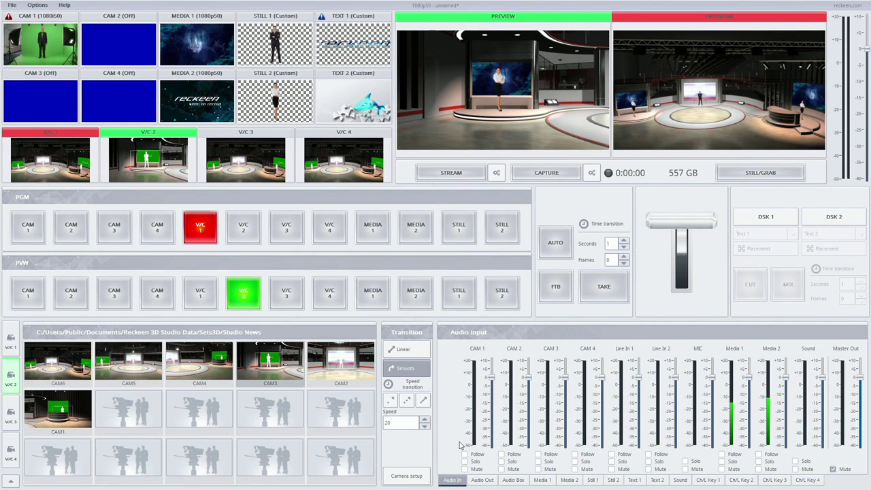
Show the Audio Box mixer, test the Analog In 1 fader, and view the Headphone source list
click(512, 479)
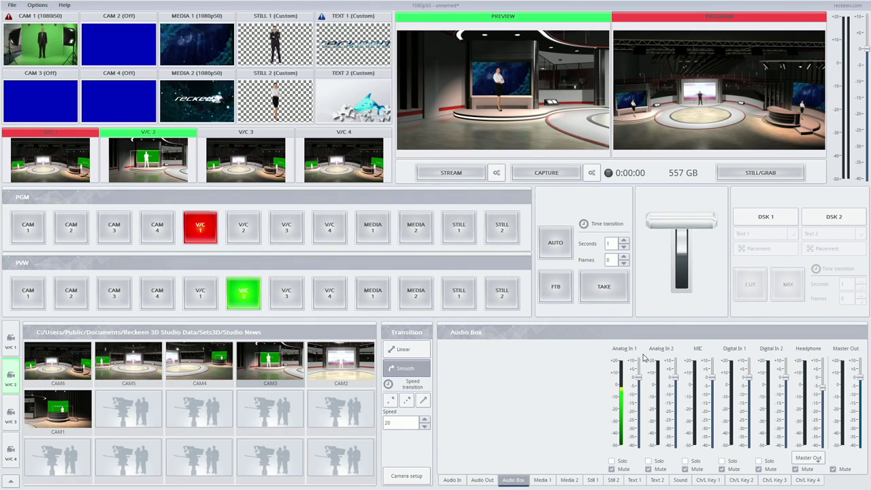
mouse_move(639, 376)
mouse_down()
mouse_move(638, 412)
mouse_move(635, 385)
mouse_up()
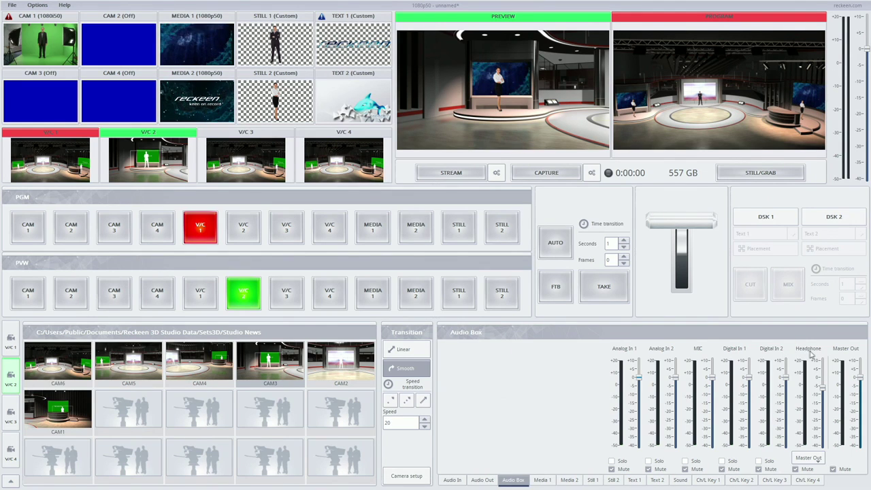
click(808, 458)
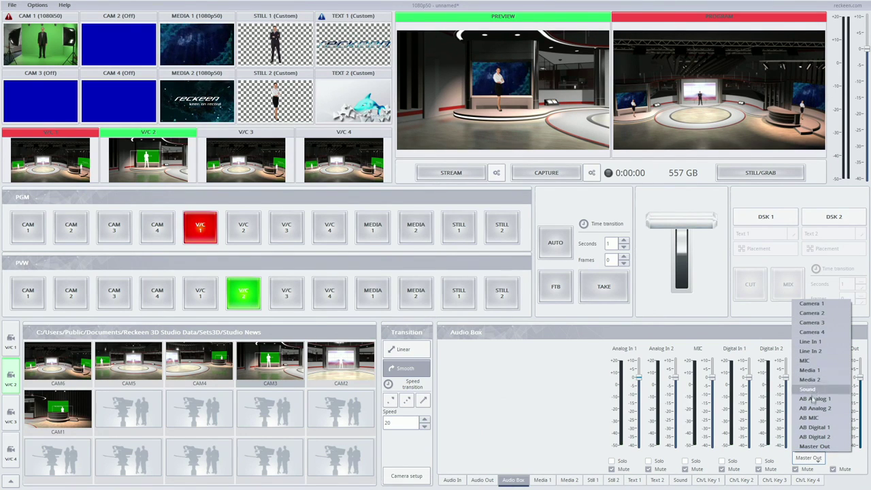
Keep Master Out as the headphone source and toggle Mute and Solo on Analog In 2
click(813, 447)
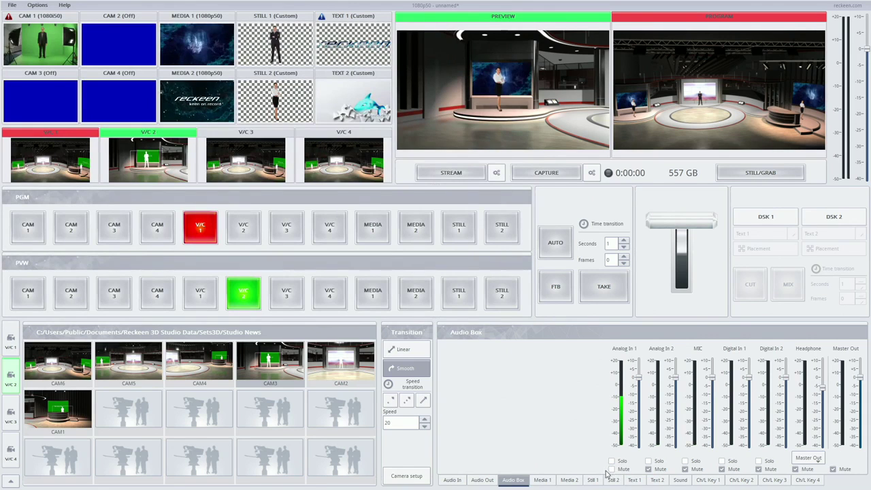
click(648, 469)
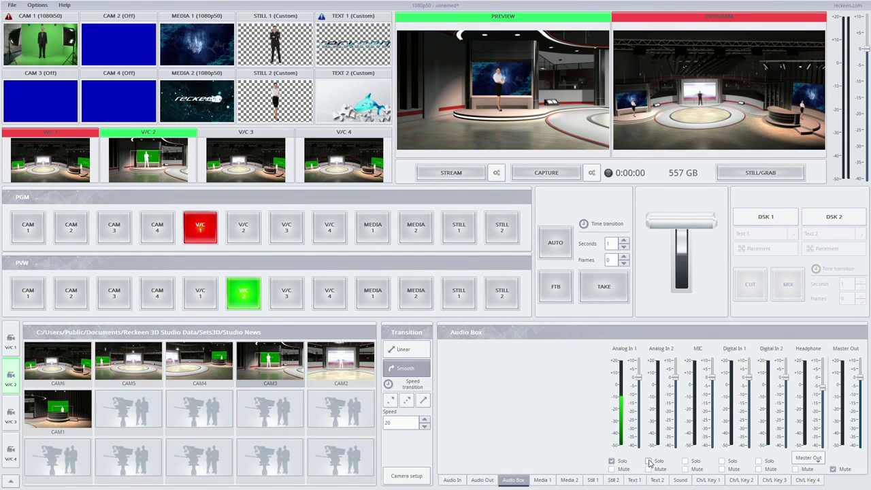
click(649, 461)
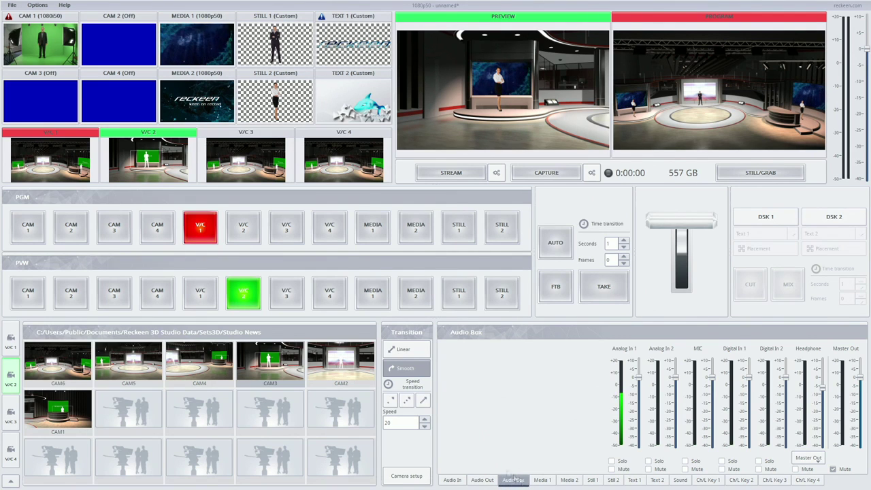
Open the studio configuration and switch the F1 key trigger to Advanced mode
click(37, 5)
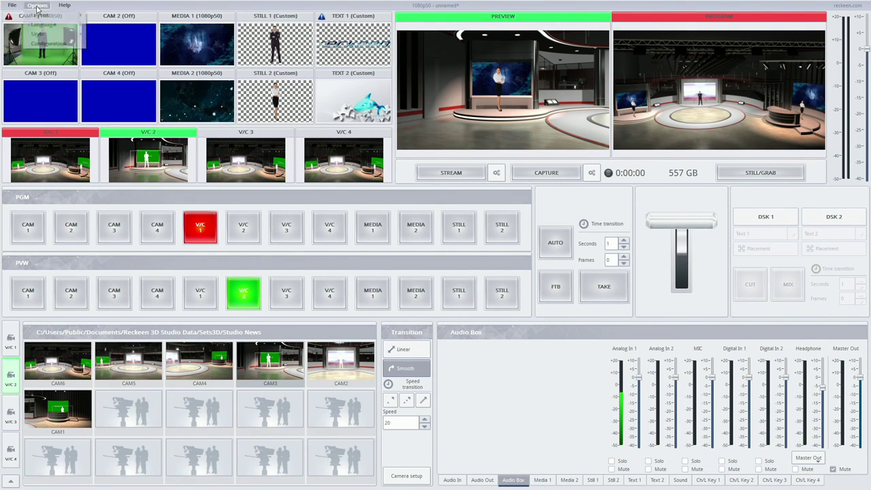
click(48, 44)
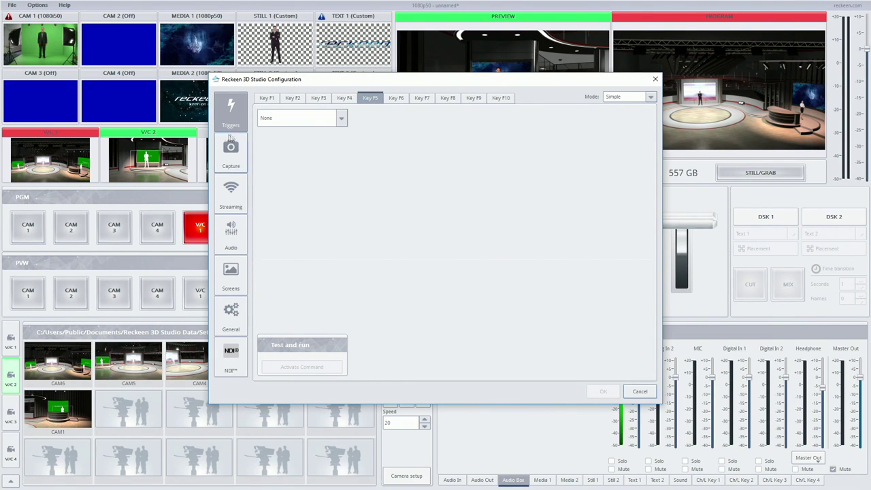
click(264, 99)
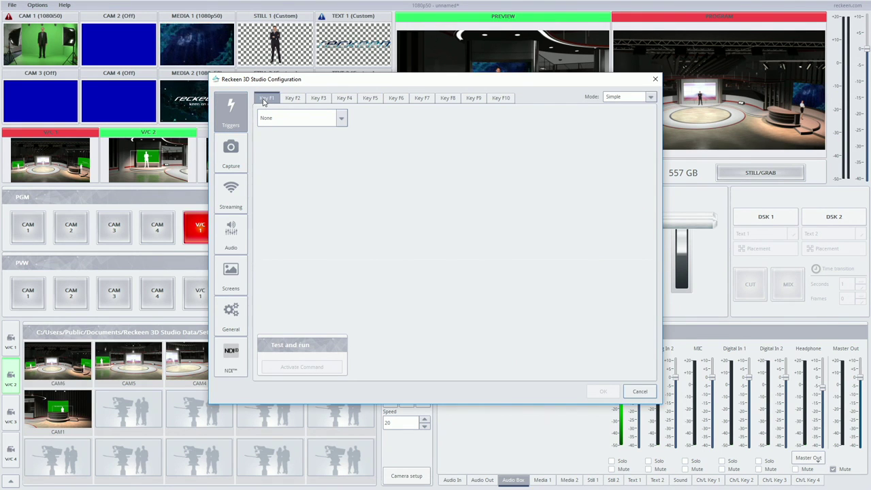
click(629, 97)
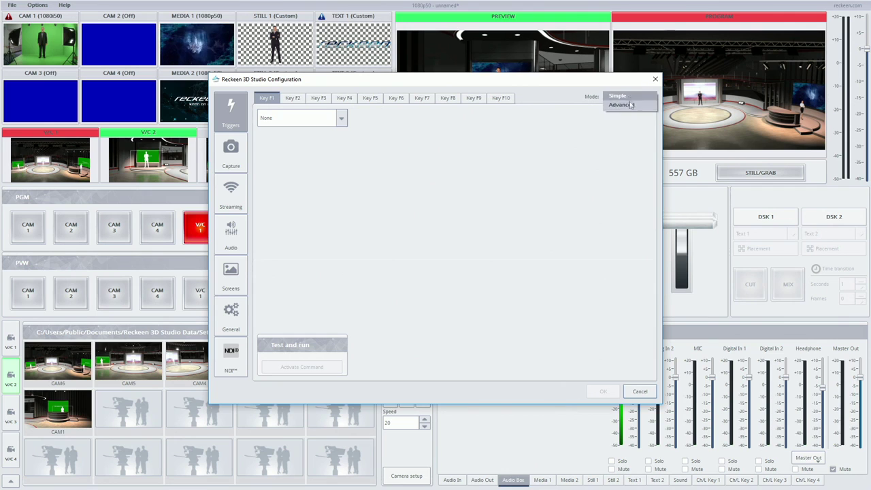
click(622, 105)
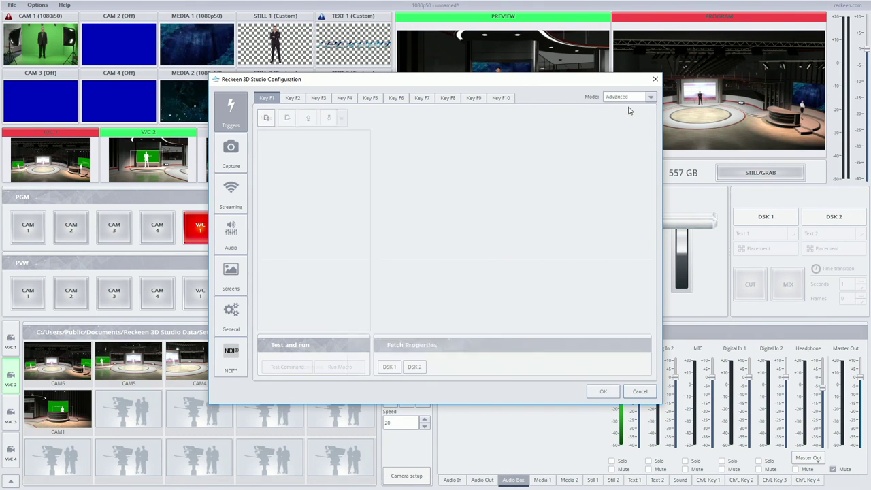
Add an Audio Input: Mute command to F1 targeting AB Analog 1
click(267, 118)
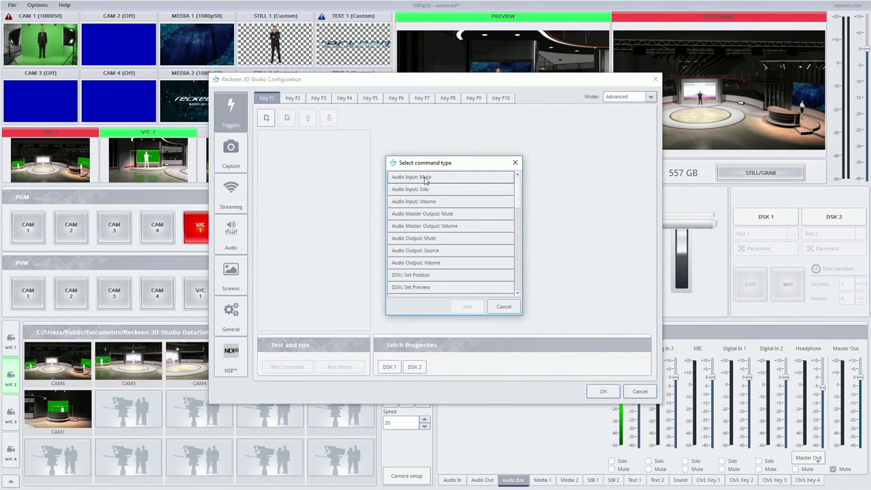
click(425, 179)
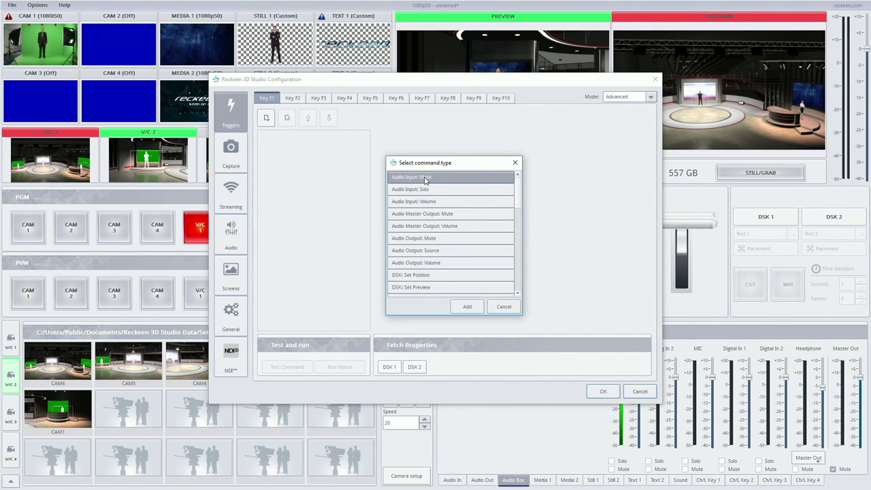
click(467, 306)
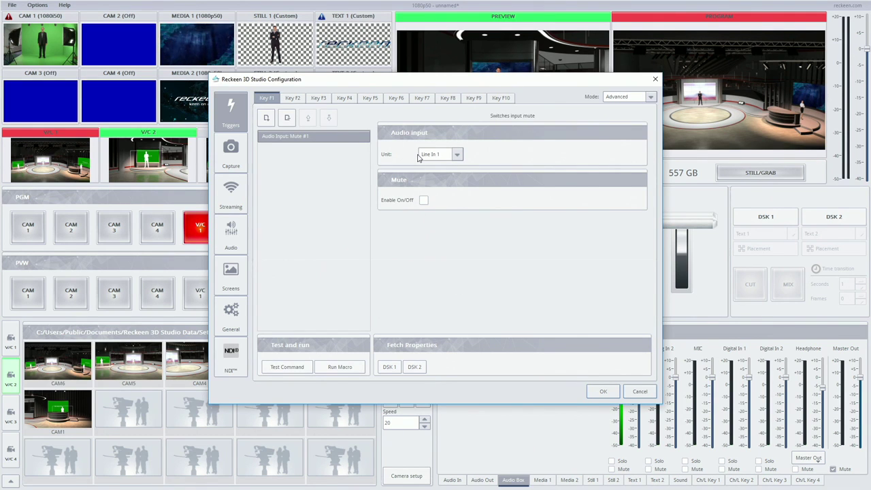
click(443, 155)
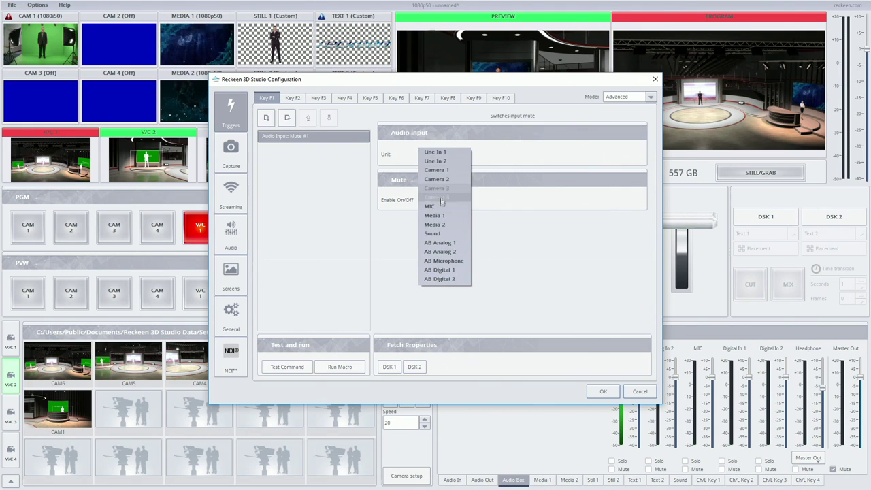
click(453, 247)
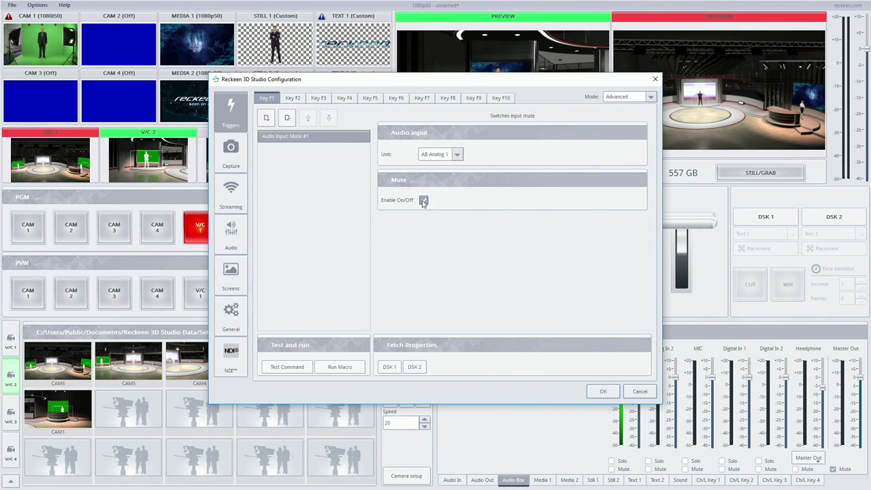
Switch the F2 key trigger to Advanced mode and add an Audio Input: Mute command
click(293, 100)
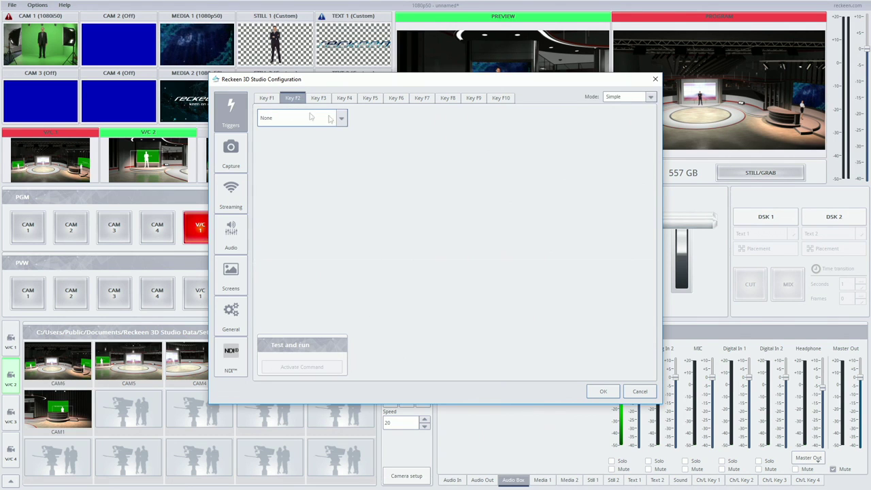
click(611, 98)
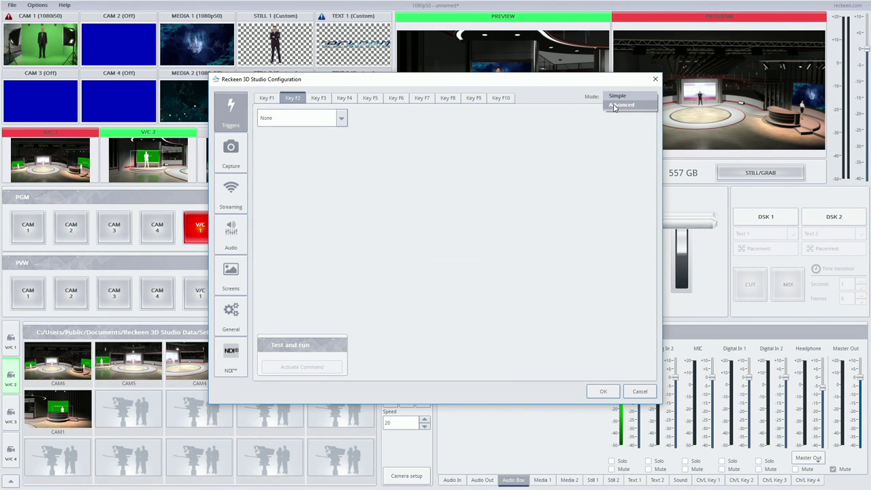
click(615, 105)
click(266, 119)
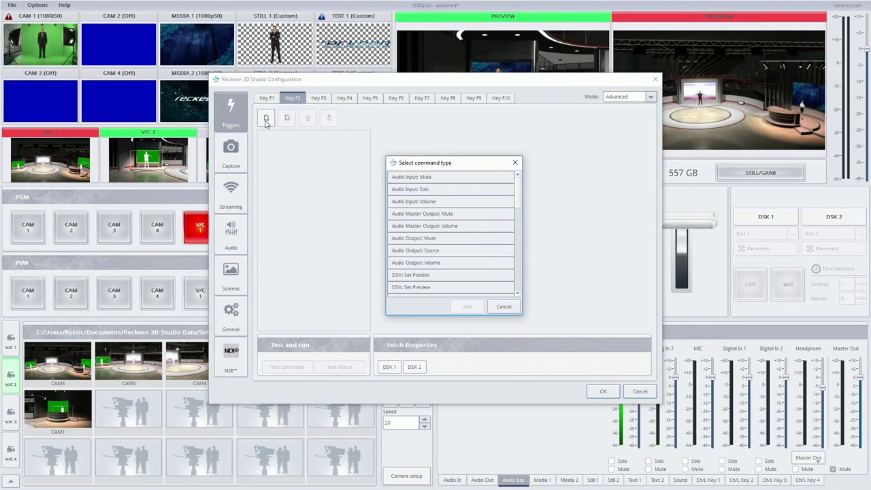
click(397, 179)
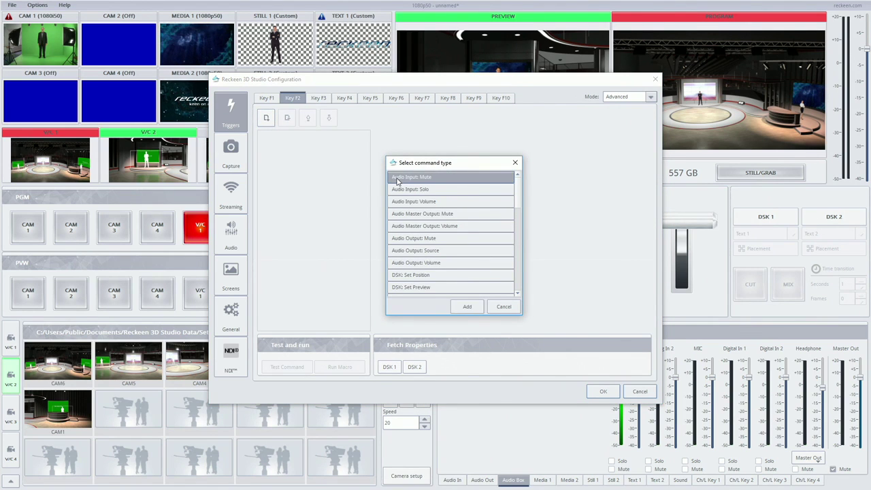
double_click(397, 178)
Target AB Analog 1 with Enable unchecked so F2 unmutes it, and save the configuration
click(436, 154)
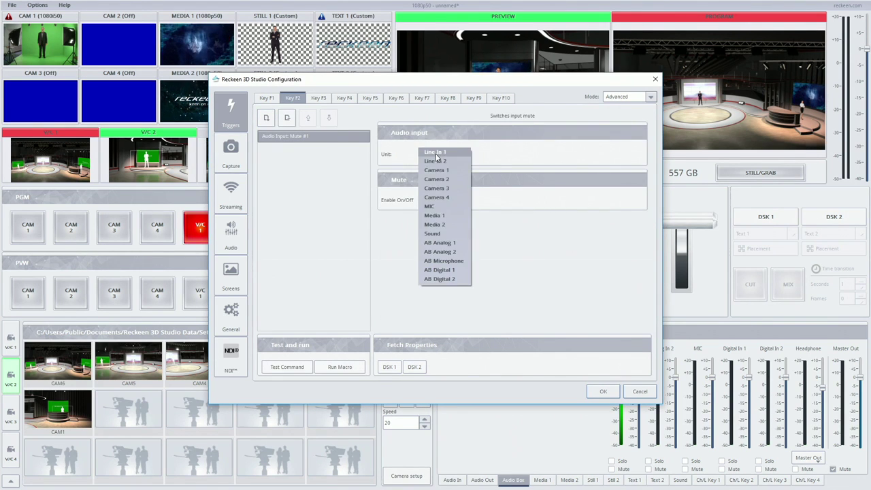
click(439, 243)
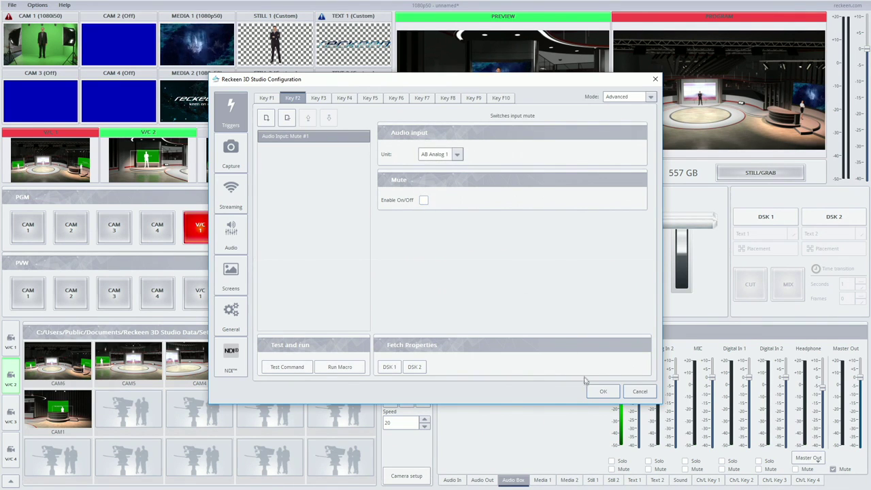
click(602, 391)
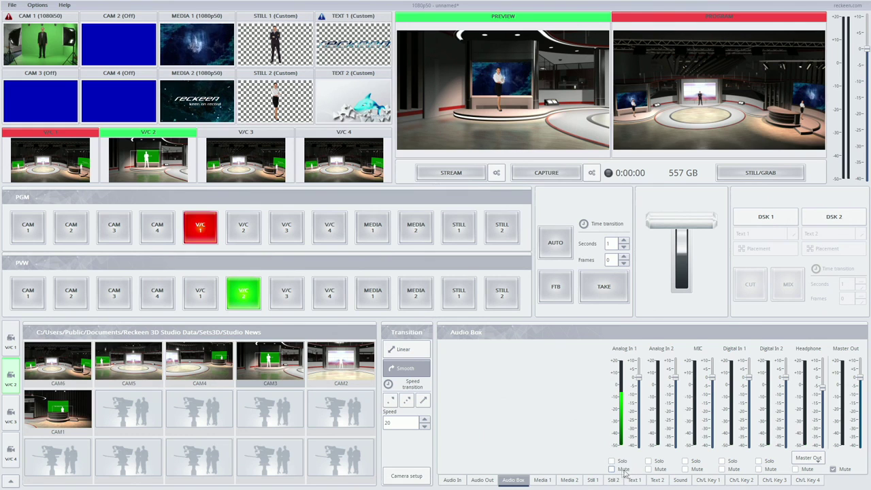
click(37, 6)
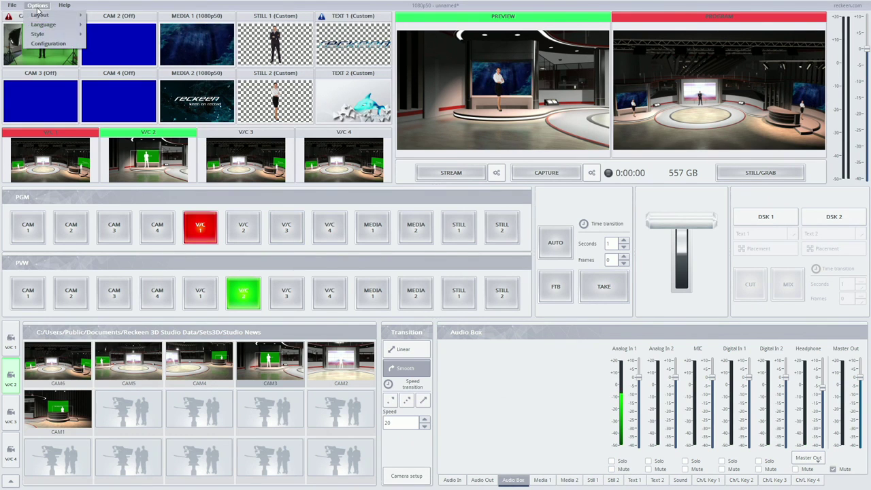
Reopen the configuration, review the F1 and F2 triggers, and set F3 to Advanced mode
click(46, 42)
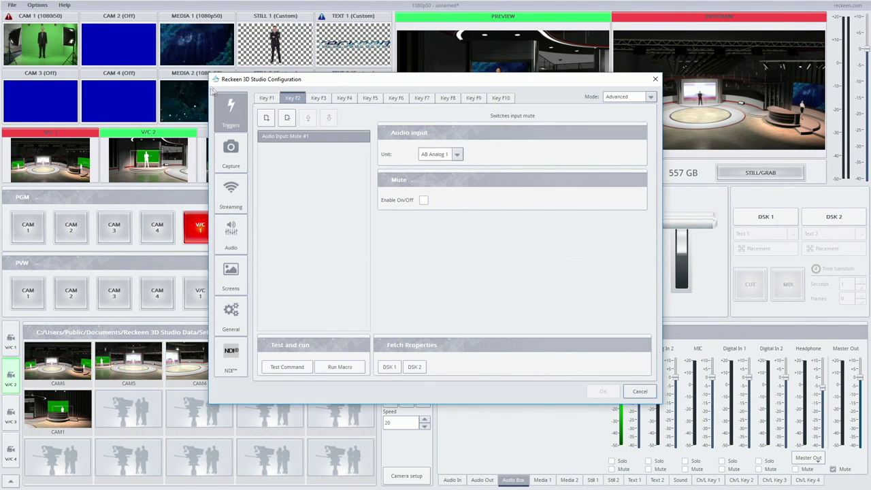
click(266, 98)
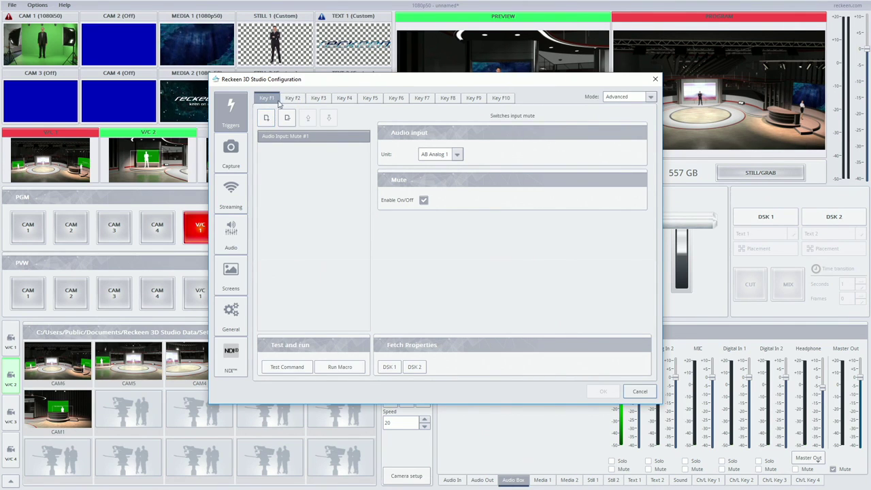
click(293, 98)
click(315, 100)
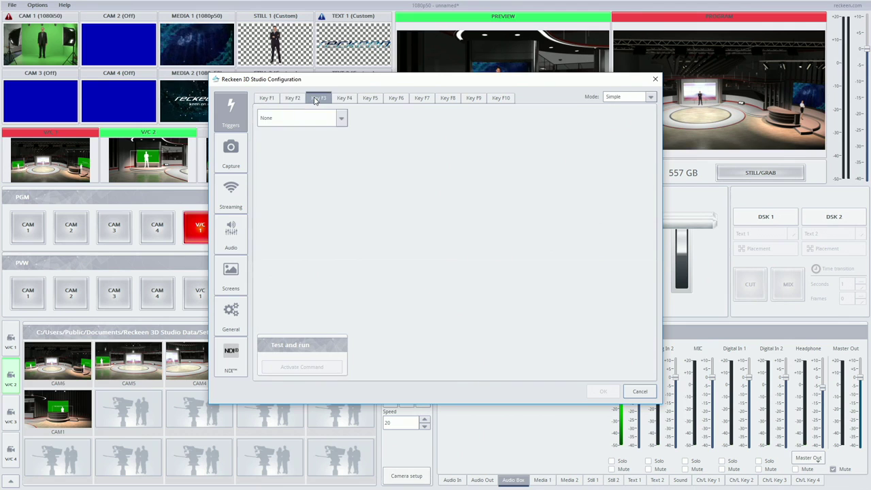
click(615, 97)
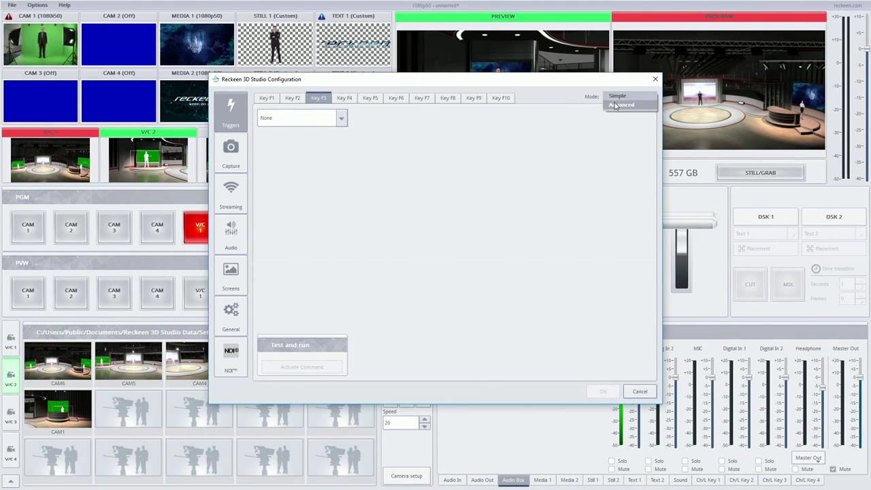
click(621, 105)
Add an Audio Input: Solo command to F3 targeting AB Analog 2
click(264, 117)
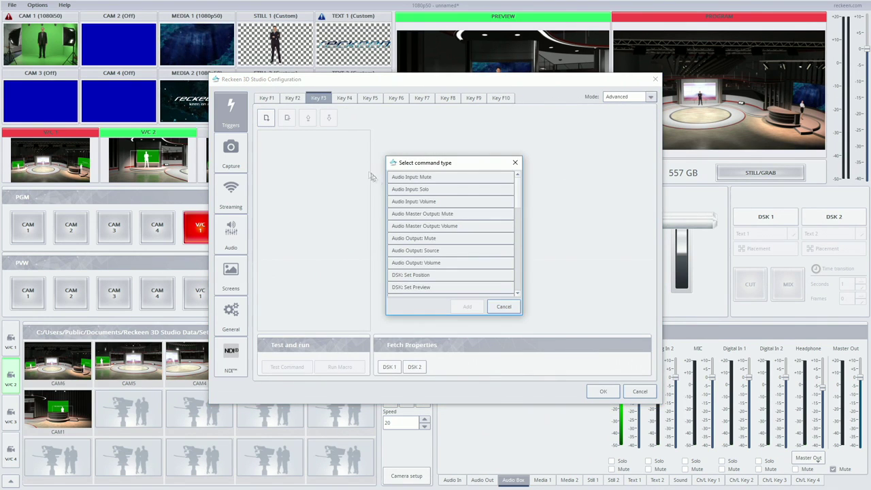
click(402, 190)
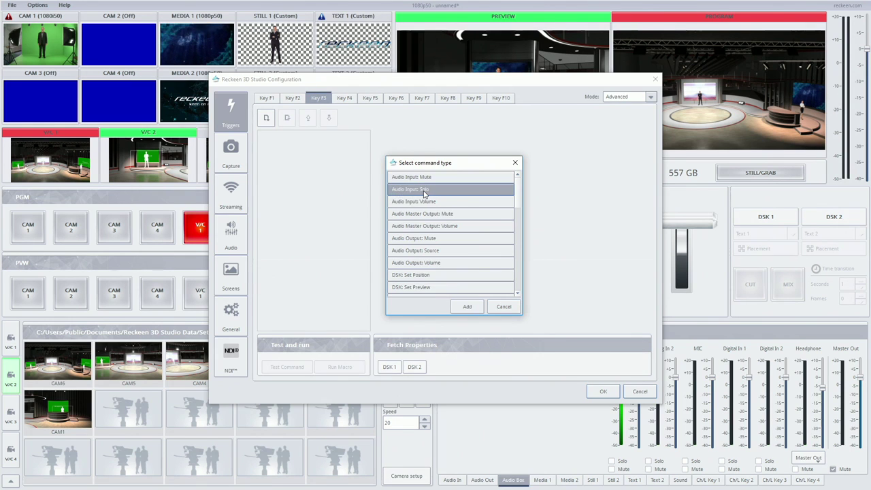
double_click(424, 192)
click(443, 153)
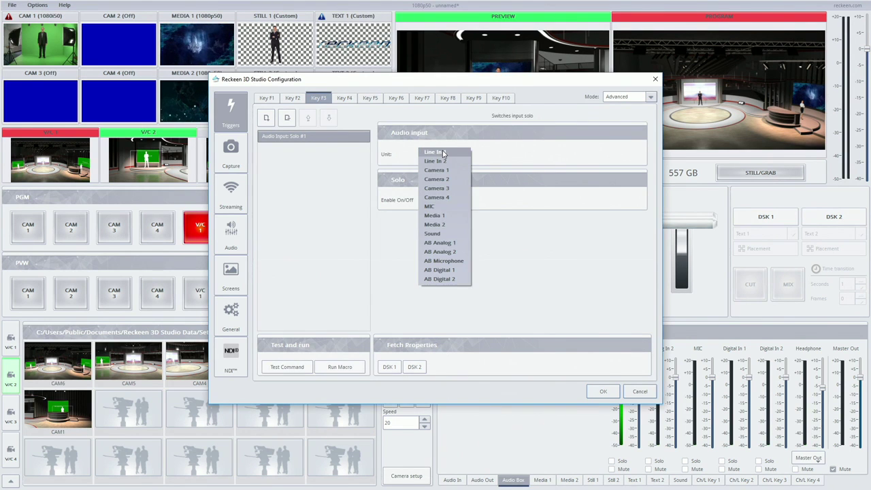
click(439, 252)
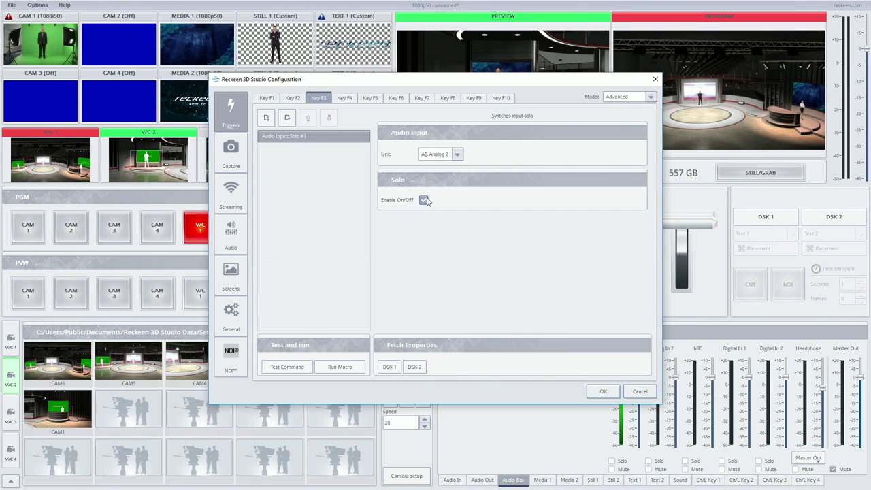
click(349, 100)
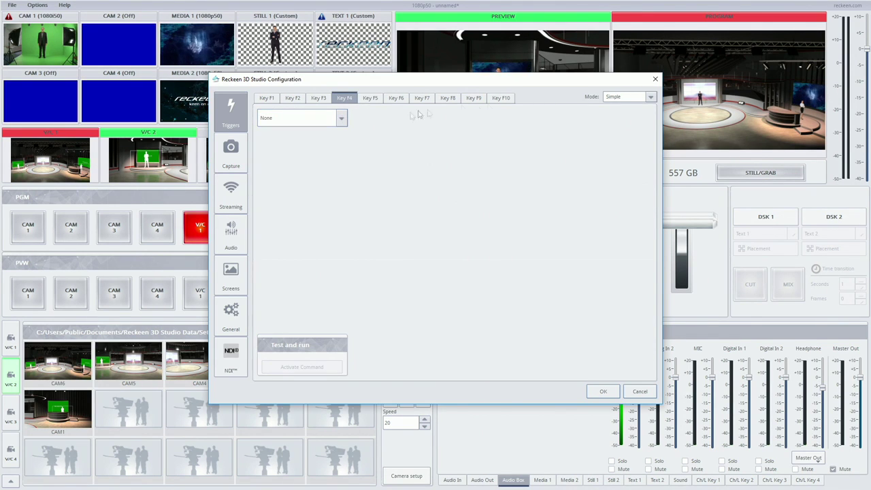
Give F4 an Advanced Audio Input: Solo command for AB Digital 1, then save the configuration
click(617, 99)
click(618, 106)
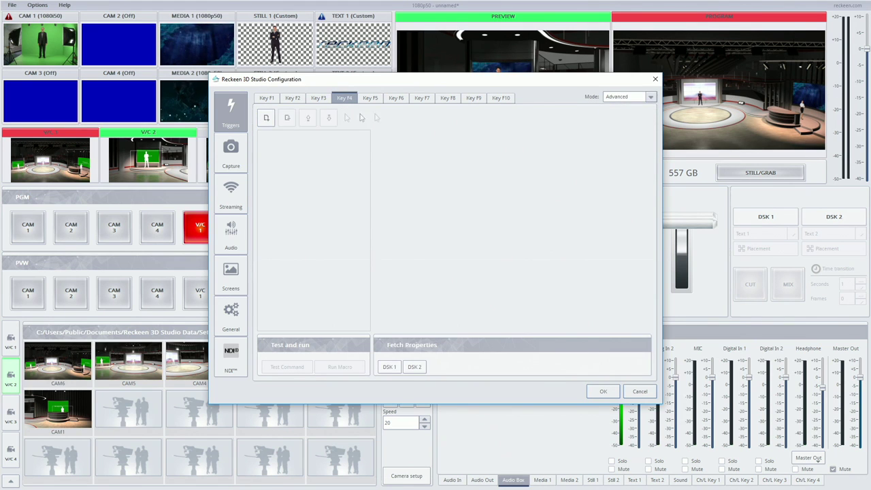
click(266, 118)
click(410, 190)
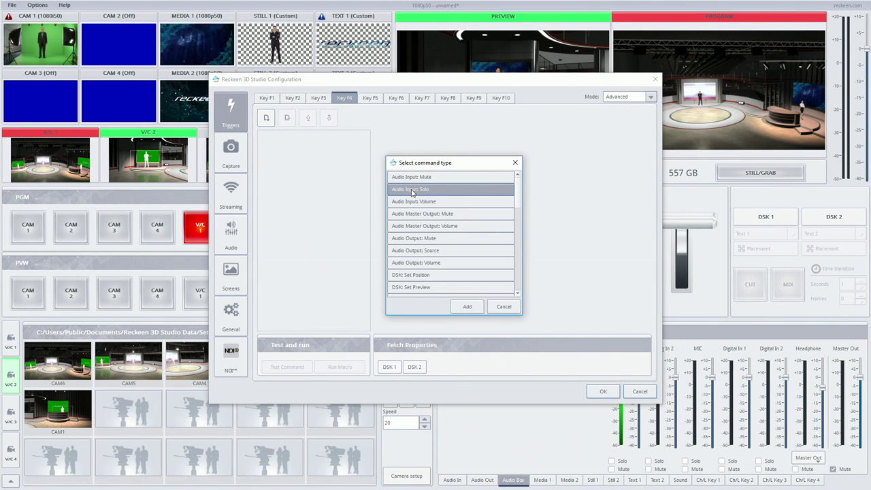
double_click(411, 191)
click(436, 154)
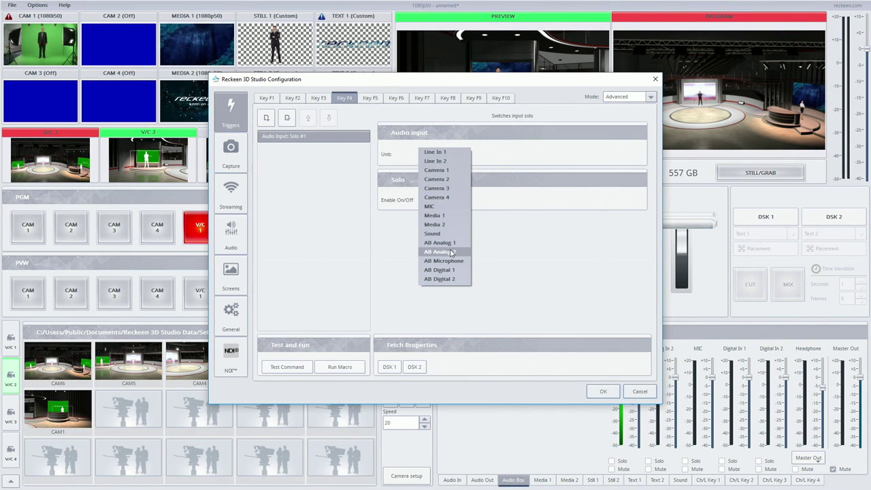
click(449, 270)
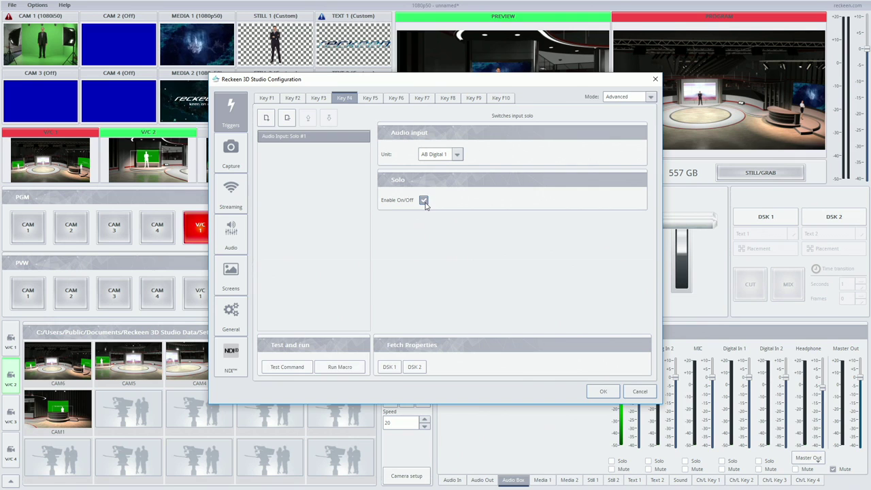
click(600, 392)
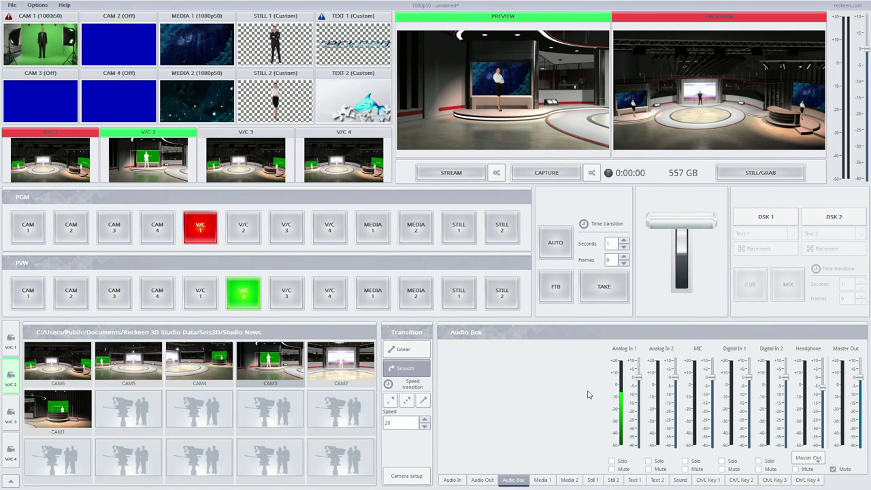
Solo Analog In 2, then Digital In 1, and reopen Options > Configuration
click(649, 461)
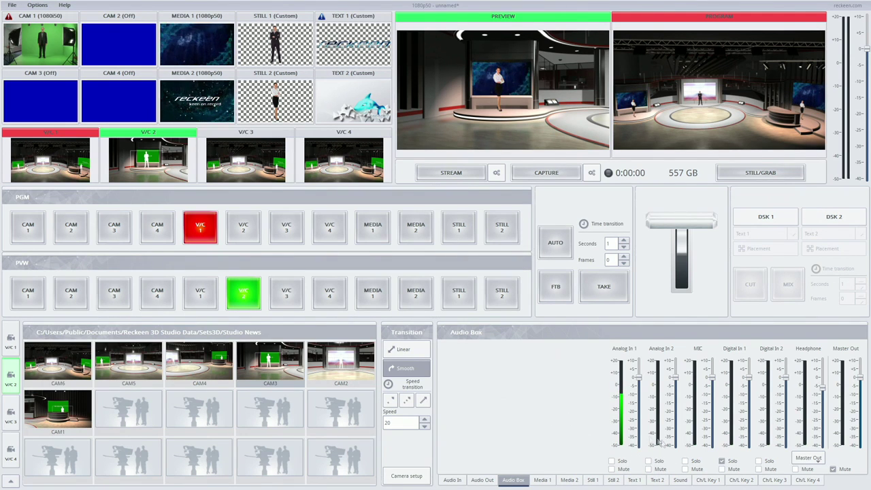
click(723, 462)
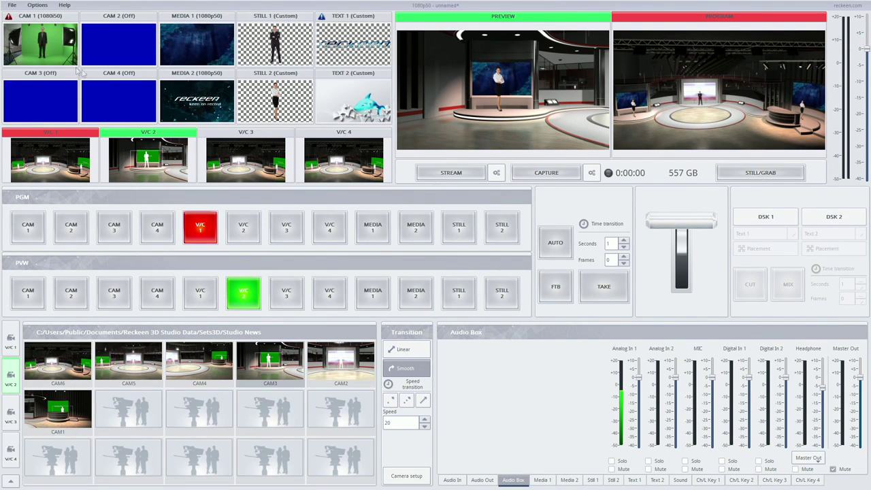
click(37, 6)
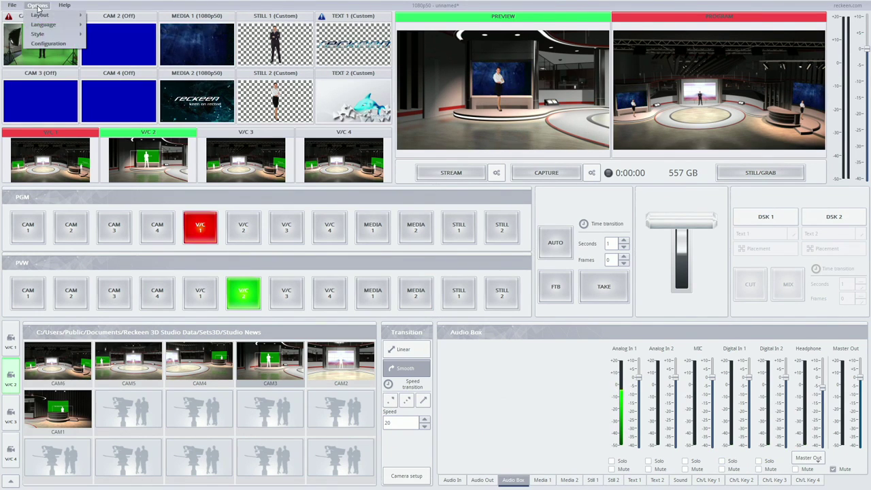
click(47, 43)
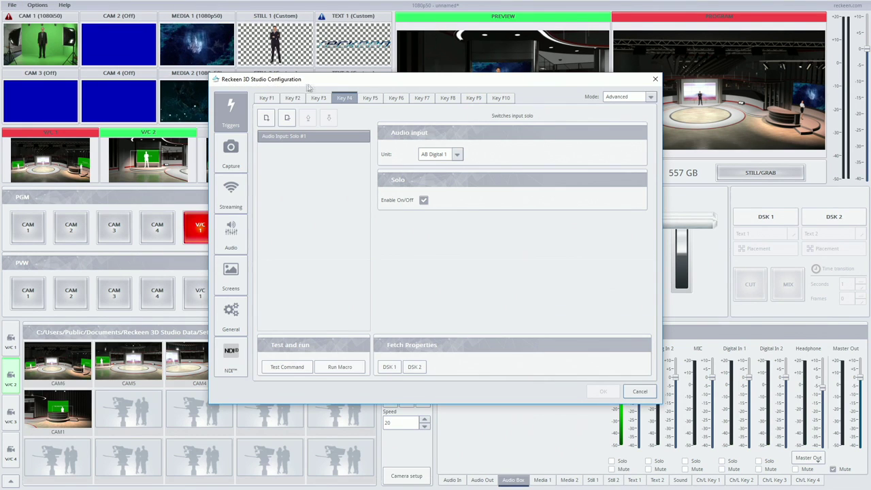
Give F5 an Advanced Audio Input: Volume command setting AB Analog 1 to -15.0 dB, then save
click(368, 102)
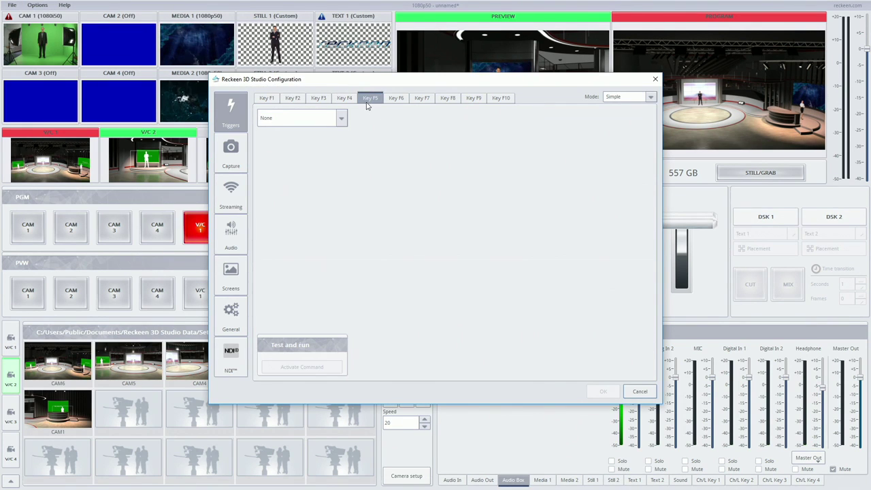
click(612, 99)
click(620, 108)
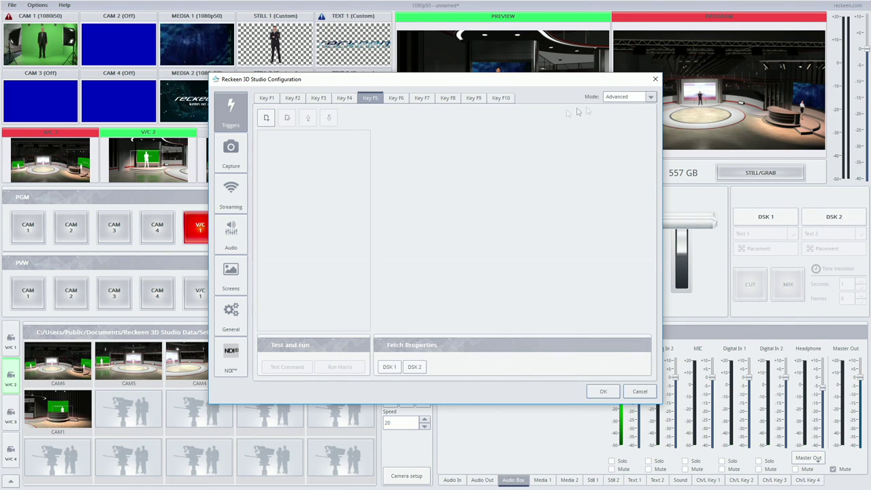
click(266, 118)
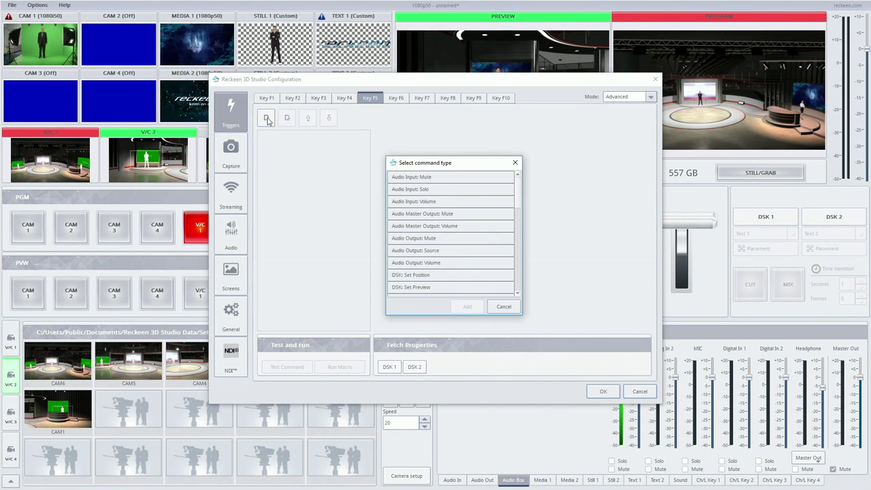
double_click(426, 202)
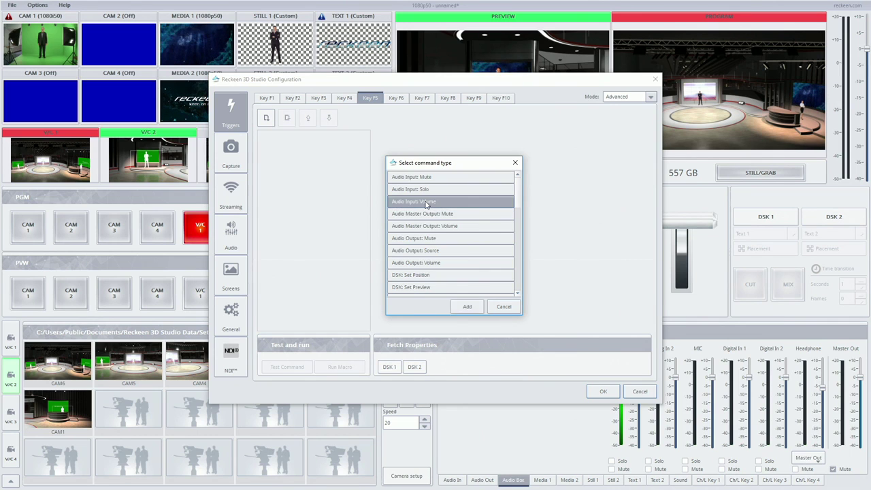
click(430, 155)
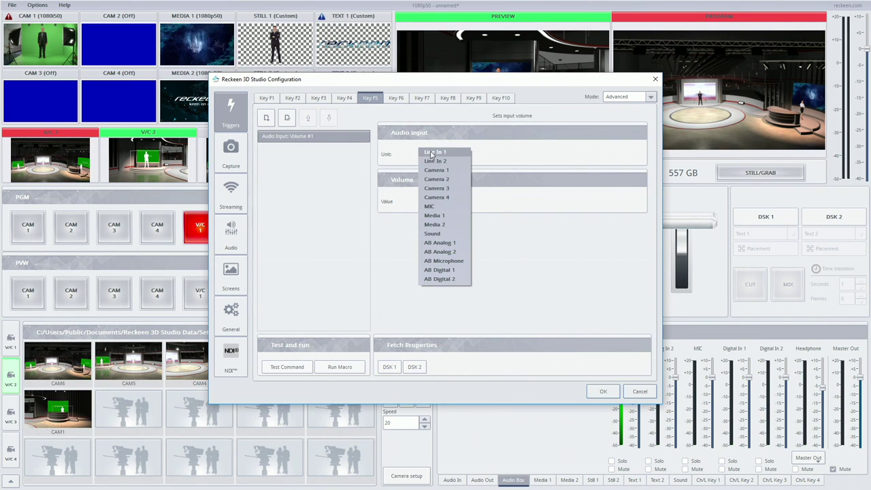
click(445, 246)
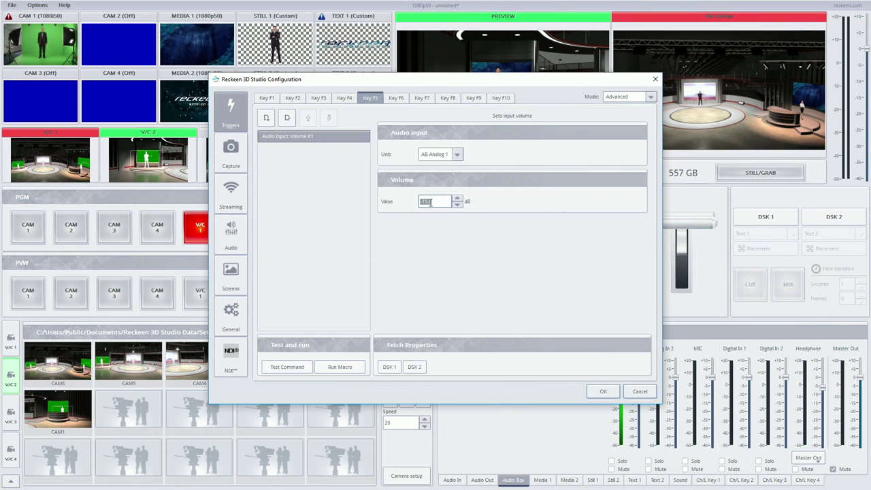
click(438, 201)
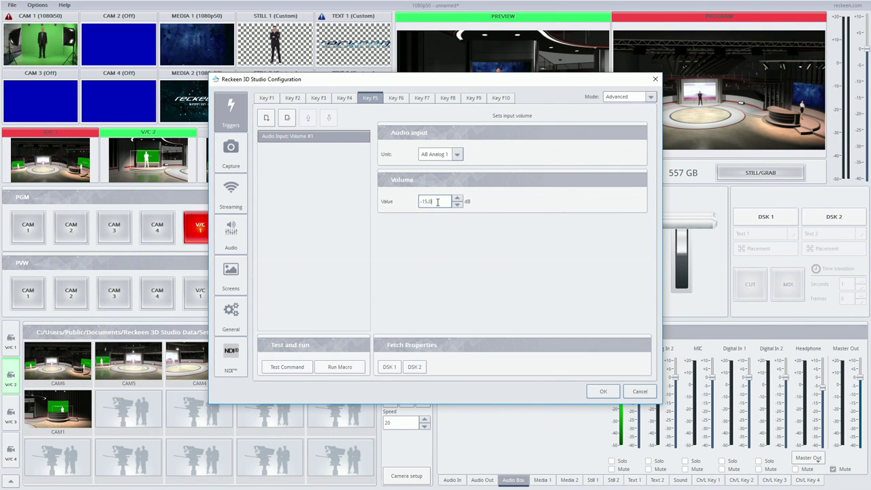
click(601, 392)
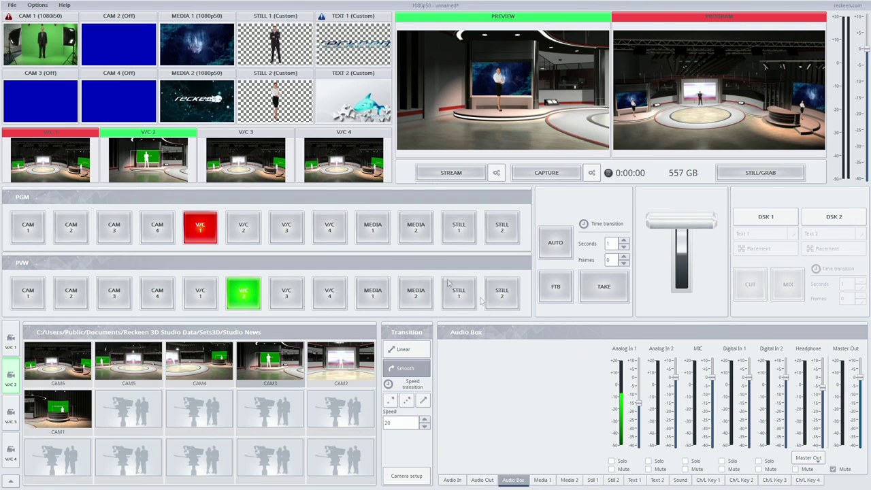
Reopen Options > Configuration to show the F5 volume trigger at -15.0 dB
click(39, 7)
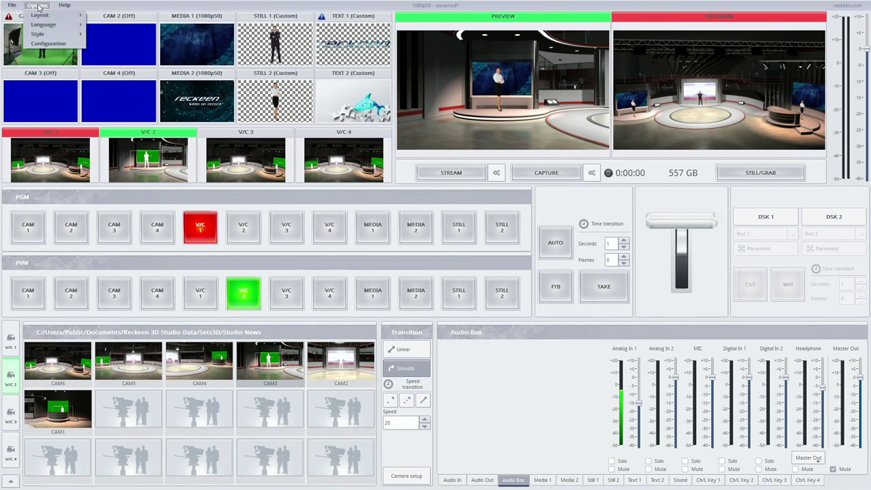
click(39, 44)
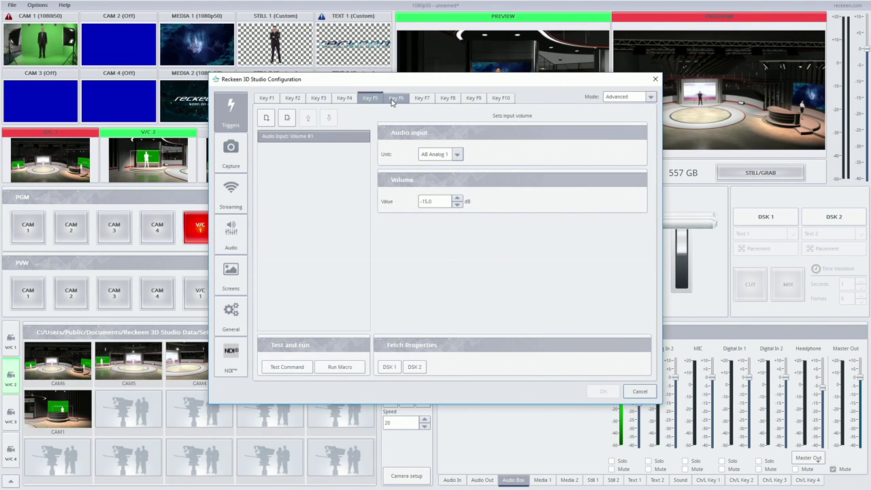
Give F6 an Advanced Audio Output: Source command setting Headphone to Sound, then save
click(394, 99)
click(630, 98)
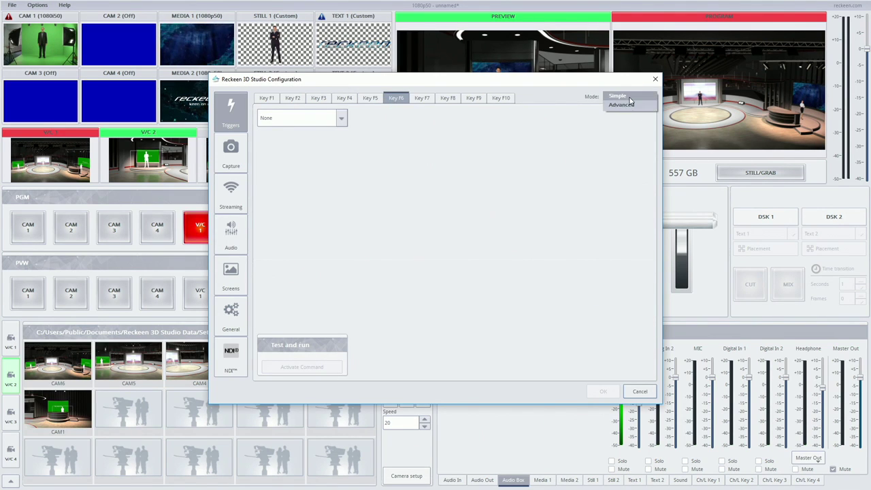
click(630, 106)
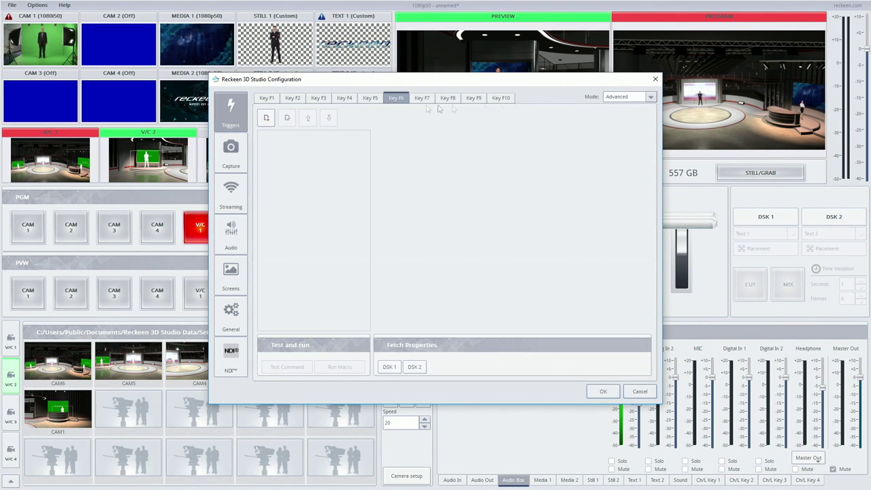
click(267, 118)
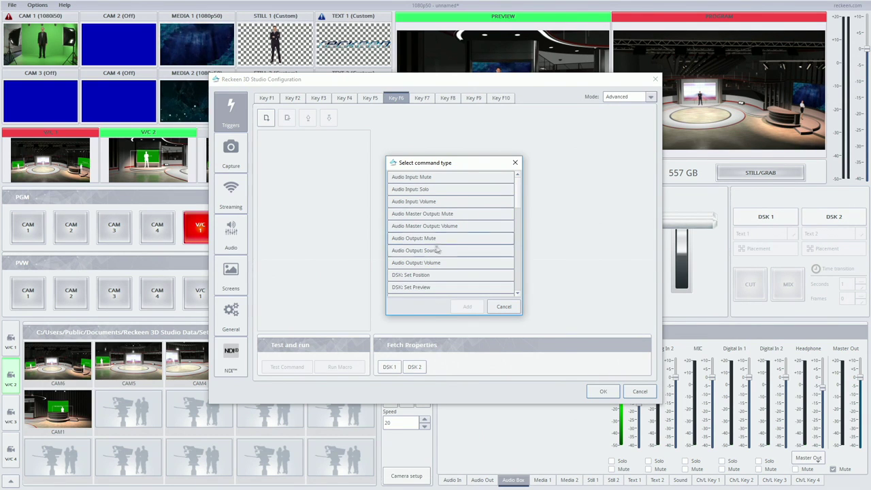
click(402, 250)
double_click(423, 254)
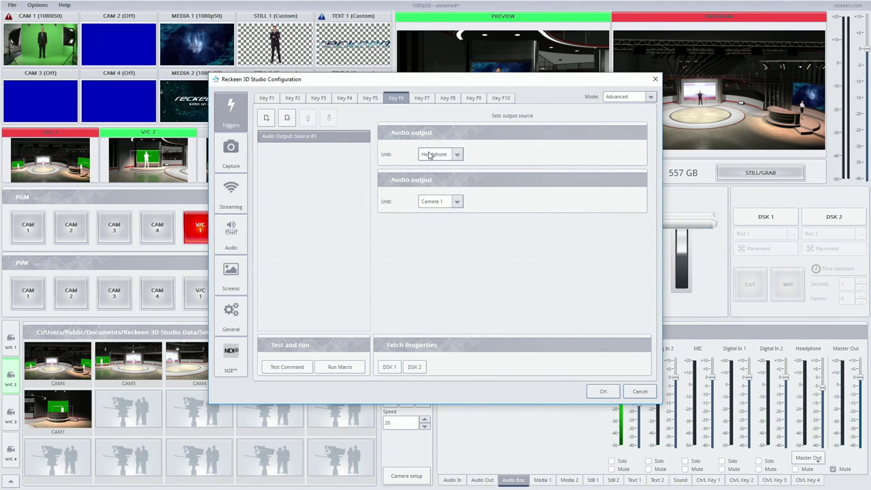
click(439, 201)
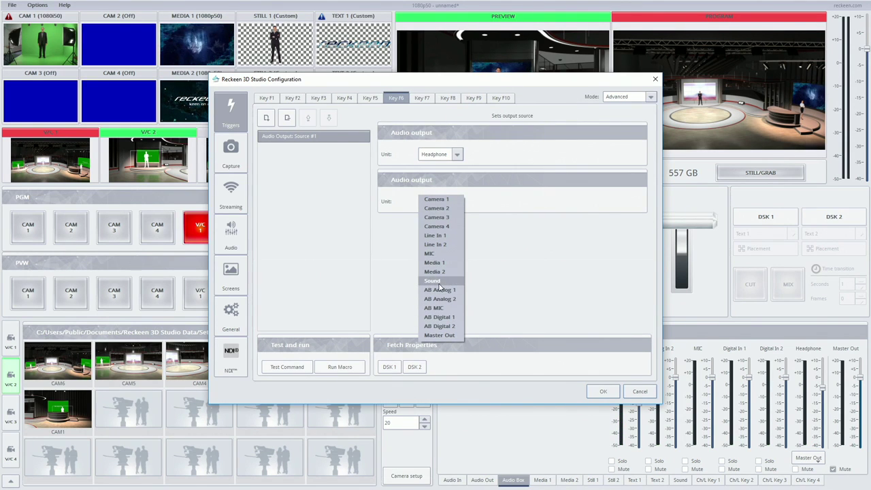
click(434, 281)
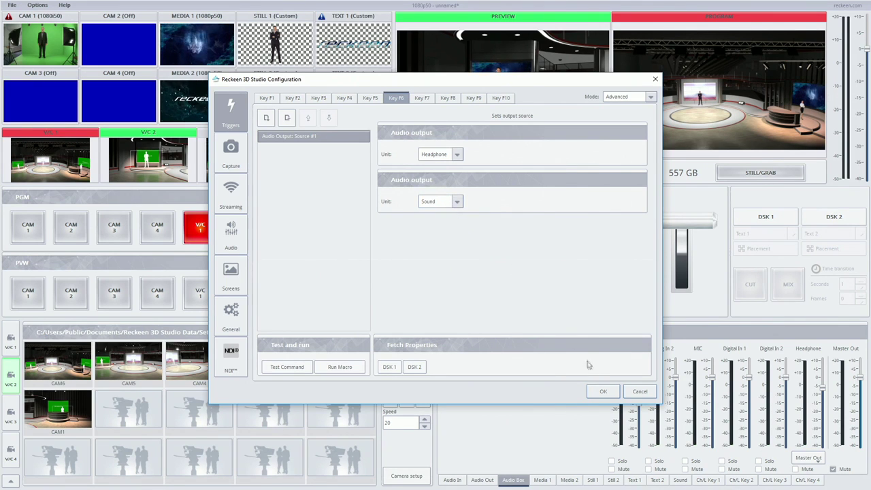
click(604, 392)
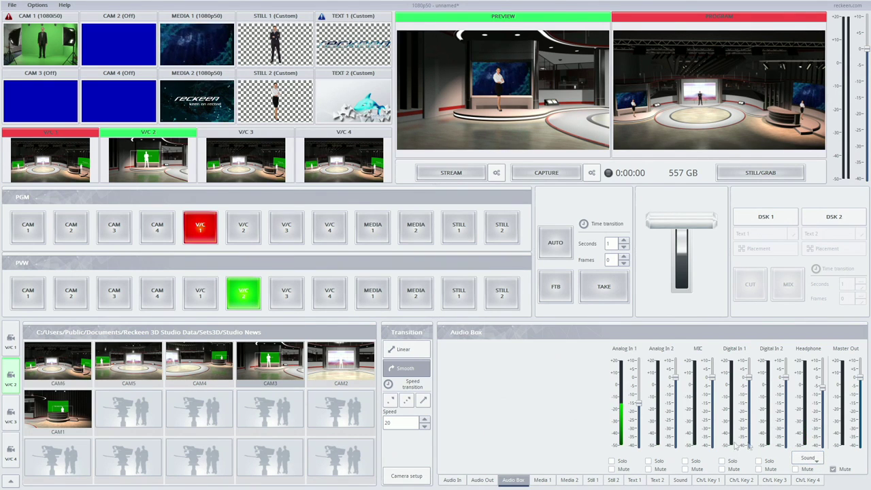
Review the Audio In, Audio Out and Audio Box mixer channels in turn
click(451, 480)
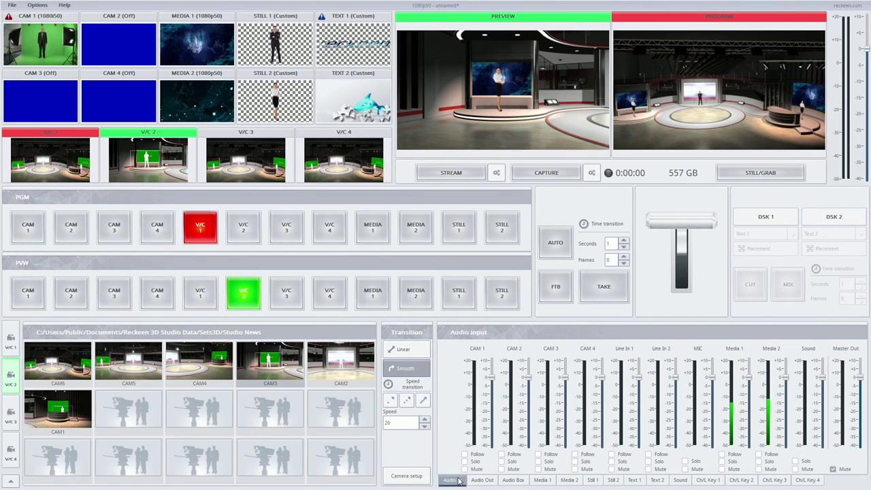
click(482, 479)
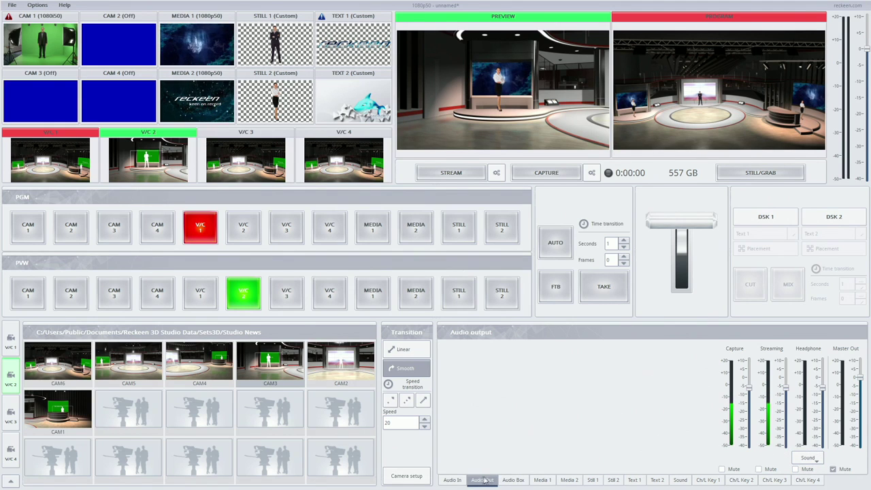
click(512, 480)
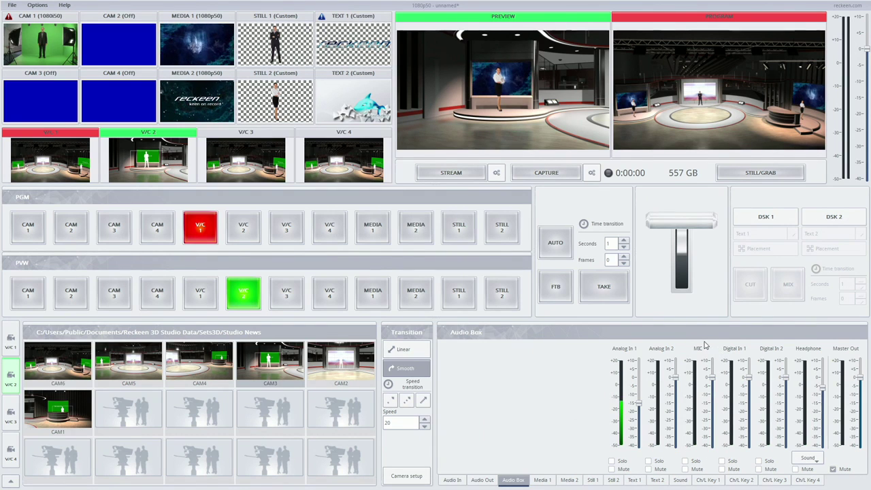
click(37, 5)
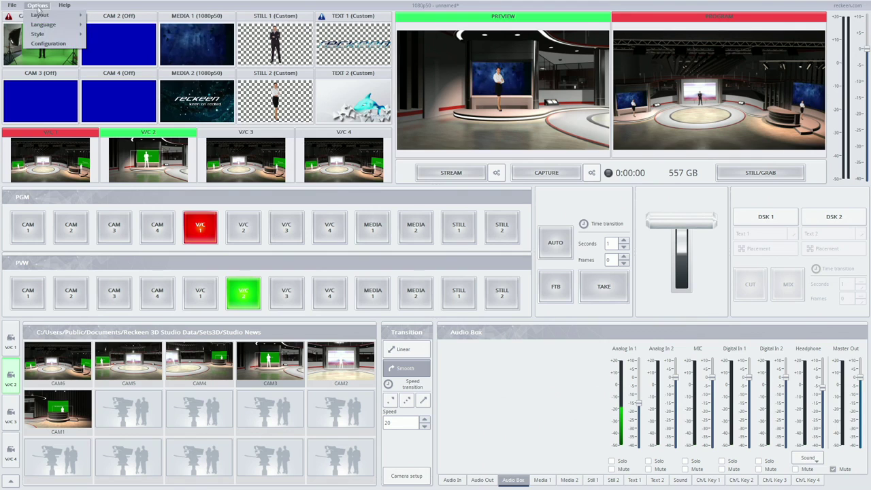
In Configuration's Audio page, open the Audio Box Microphone power supply choices, leaving None then reopening them
click(44, 44)
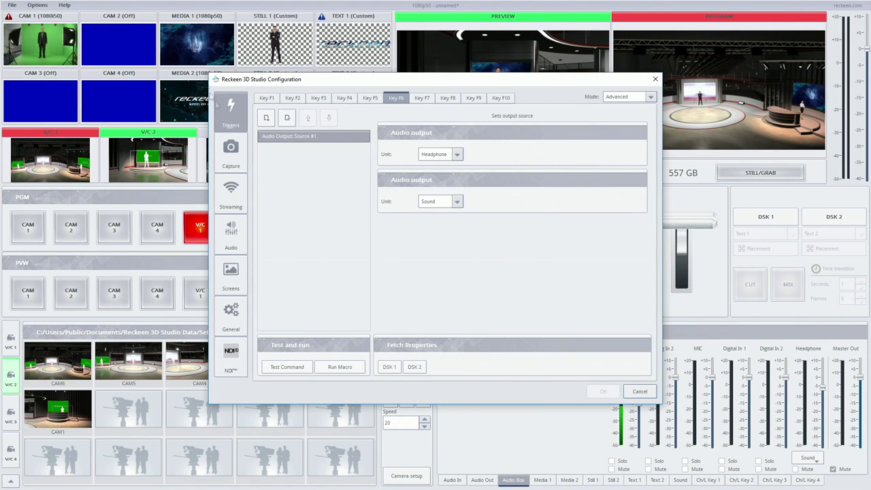
click(231, 235)
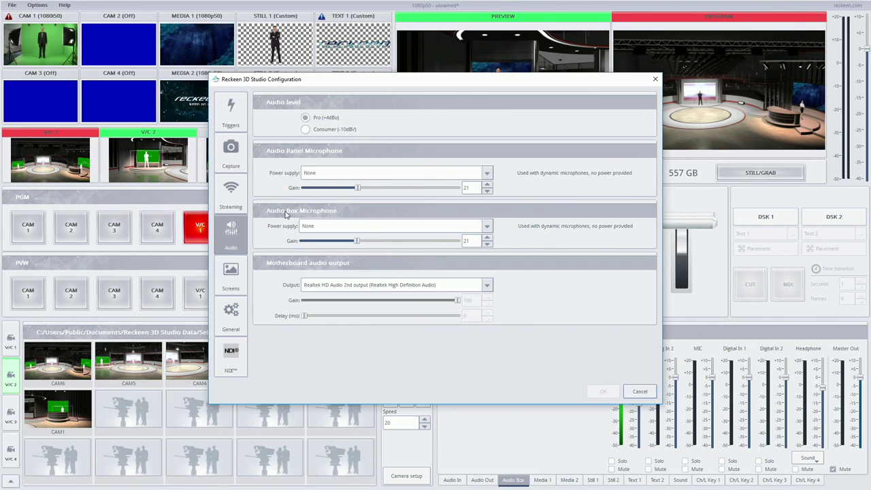
click(309, 226)
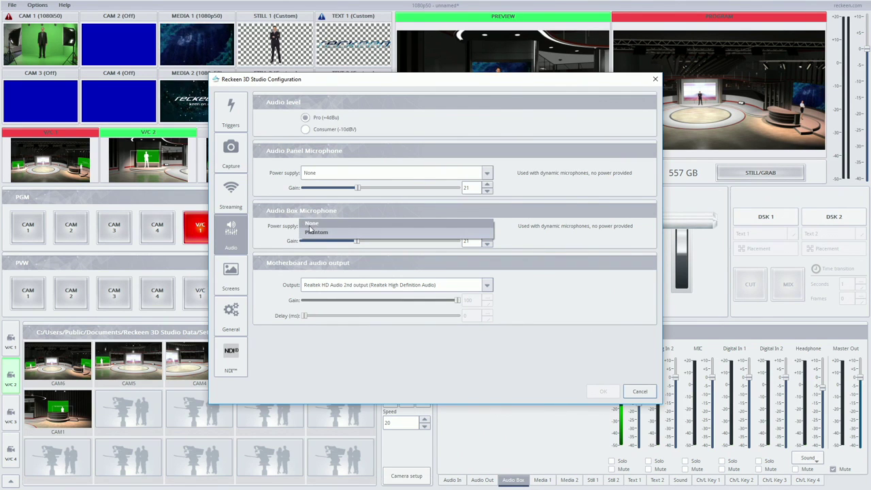
click(310, 224)
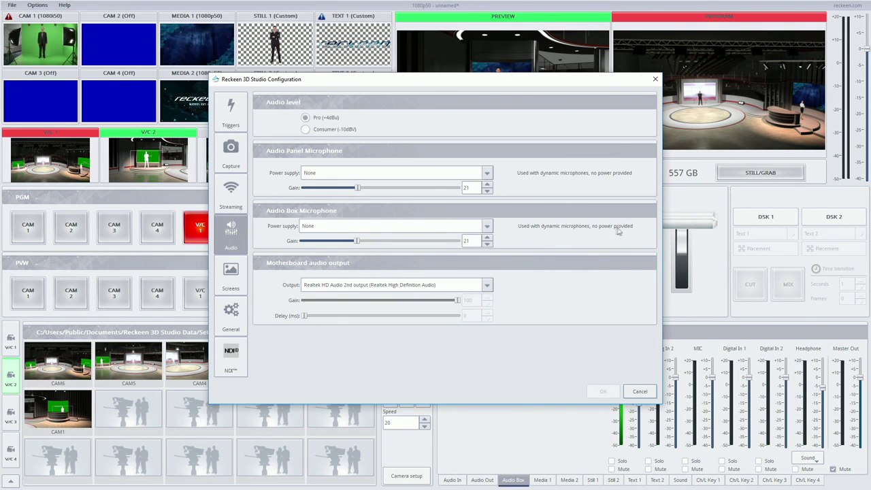
click(326, 231)
click(309, 233)
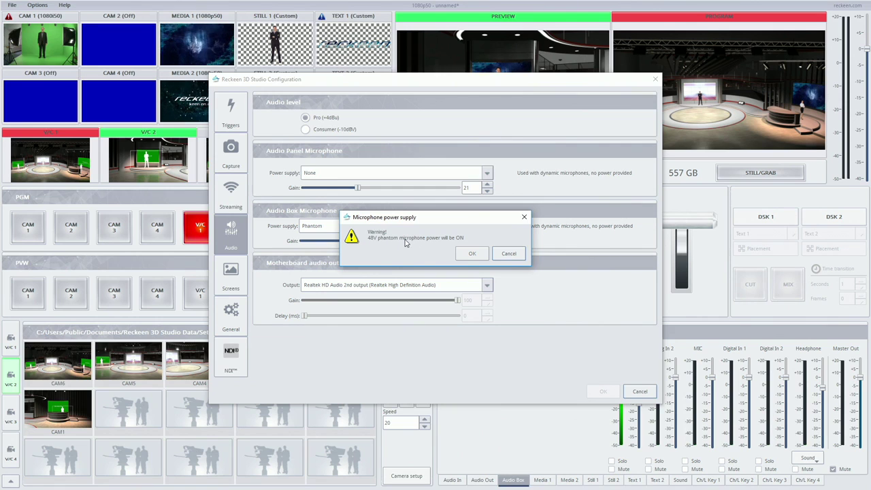
click(467, 254)
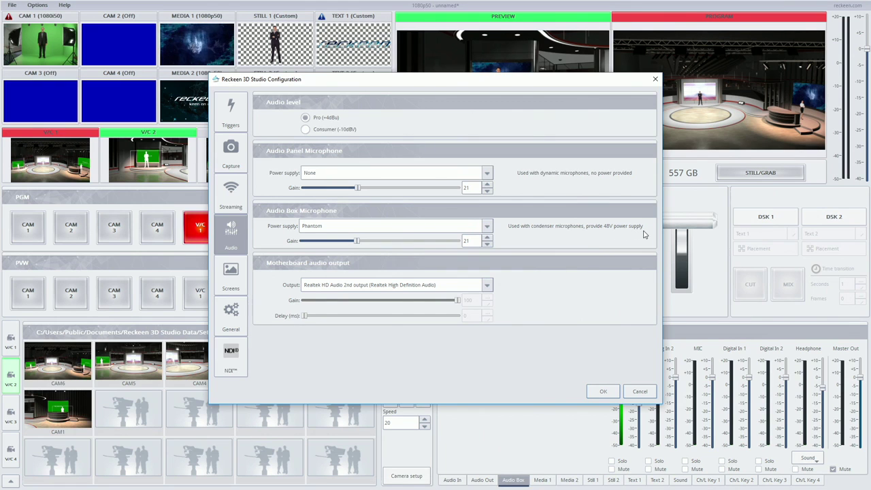
mouse_move(357, 242)
mouse_down()
mouse_move(306, 243)
mouse_move(380, 244)
mouse_move(360, 246)
mouse_up()
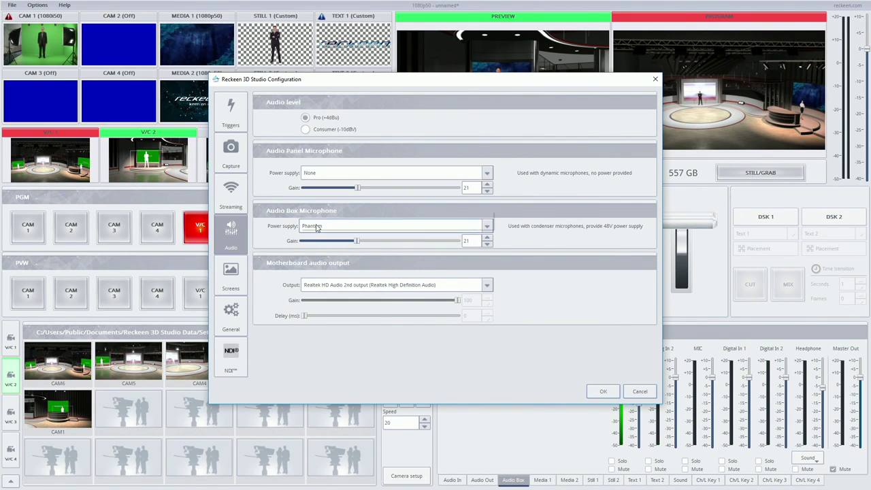
click(317, 226)
click(314, 216)
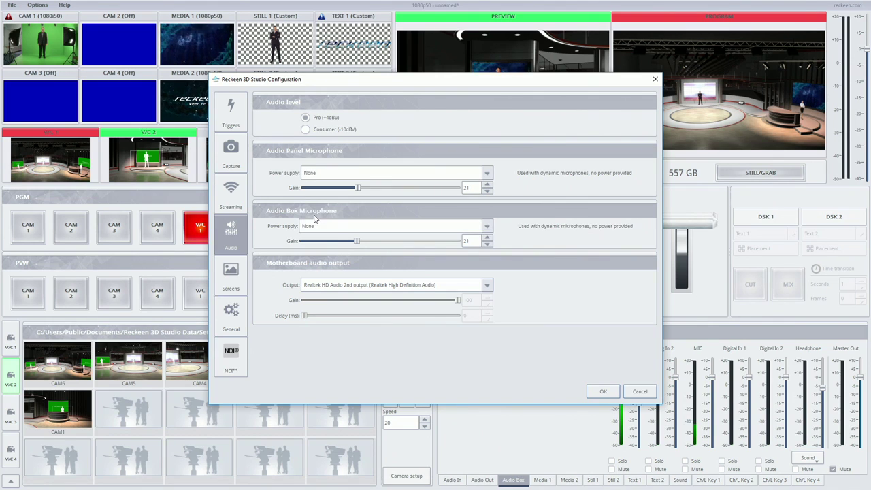